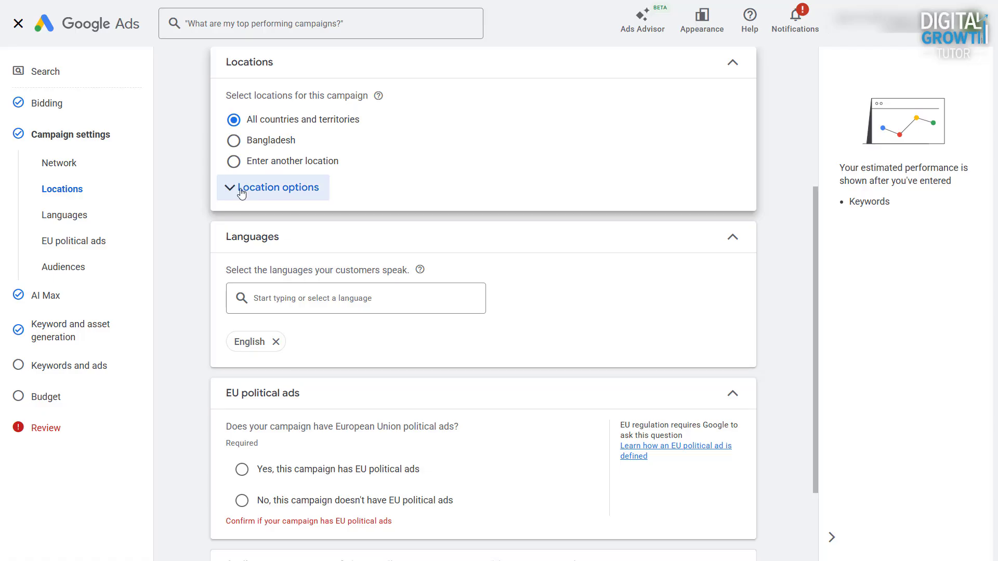
Set the location option to include only people in or regularly in the included locations.
click(241, 192)
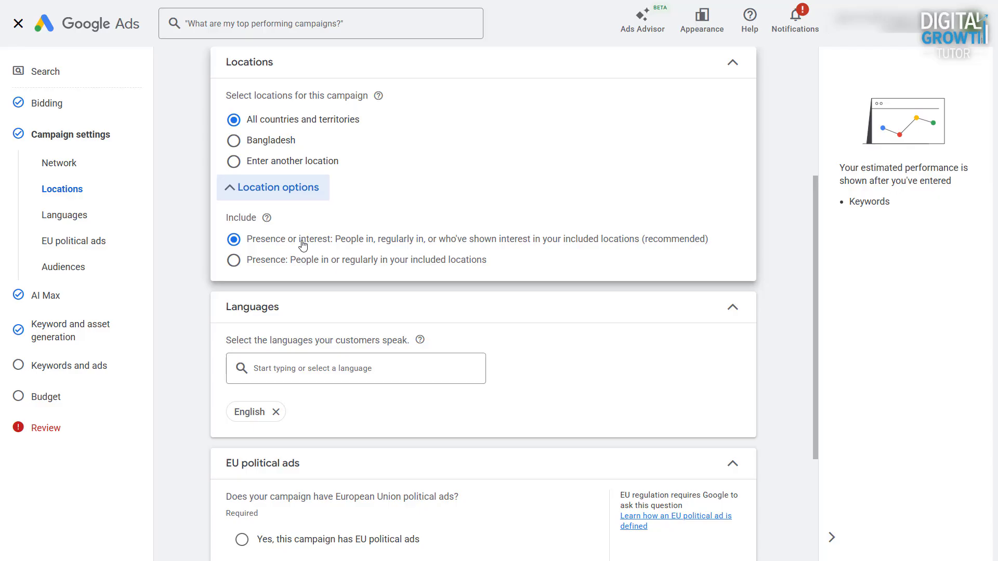
click(238, 265)
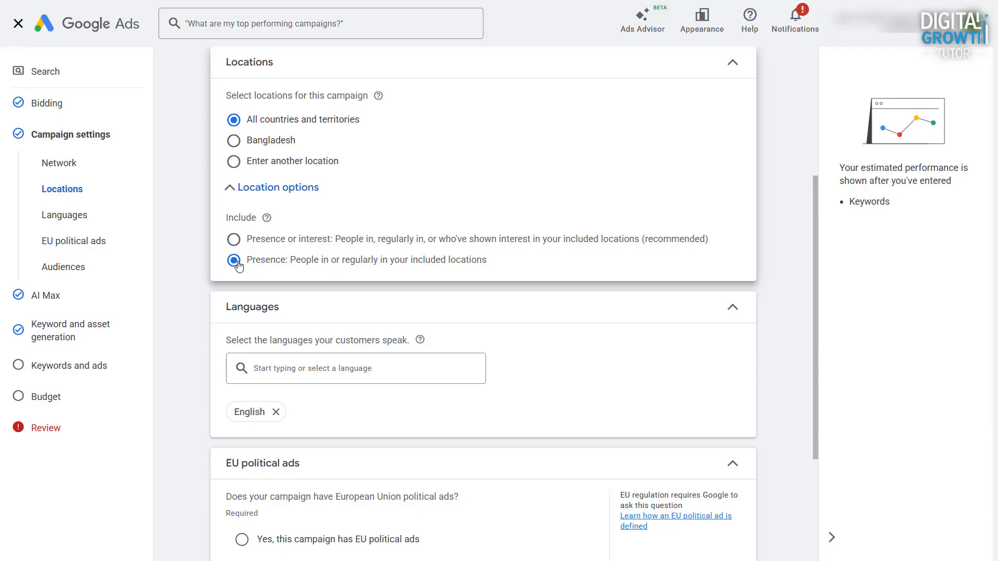
click(300, 190)
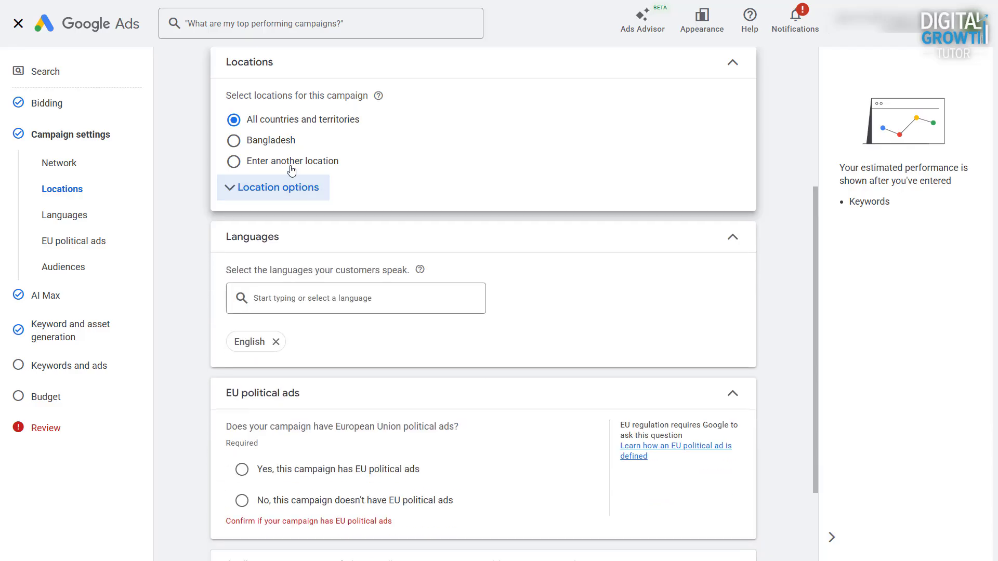
Switch to entering another location and open the advanced location search.
click(291, 165)
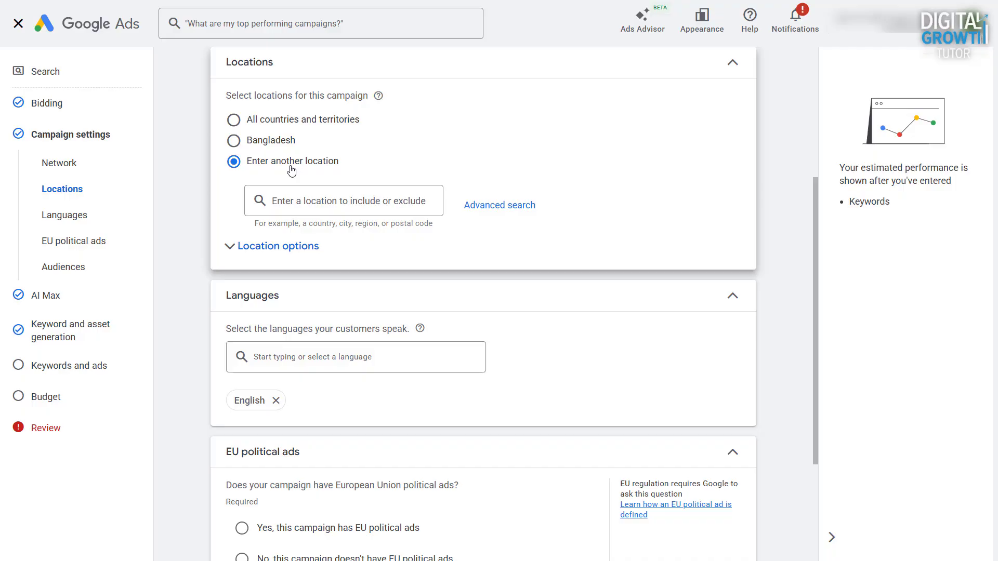
click(305, 201)
text(New)
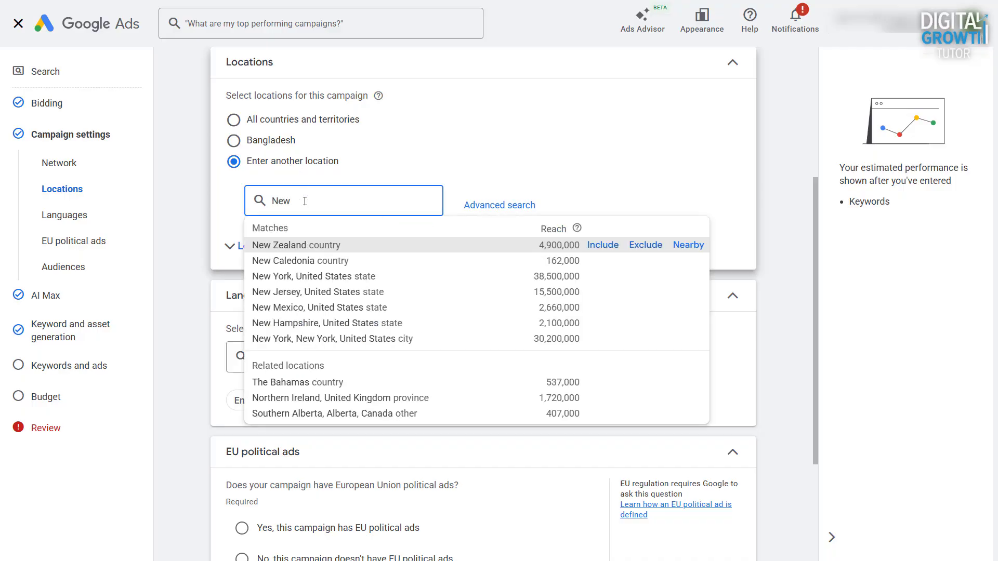
text( York)
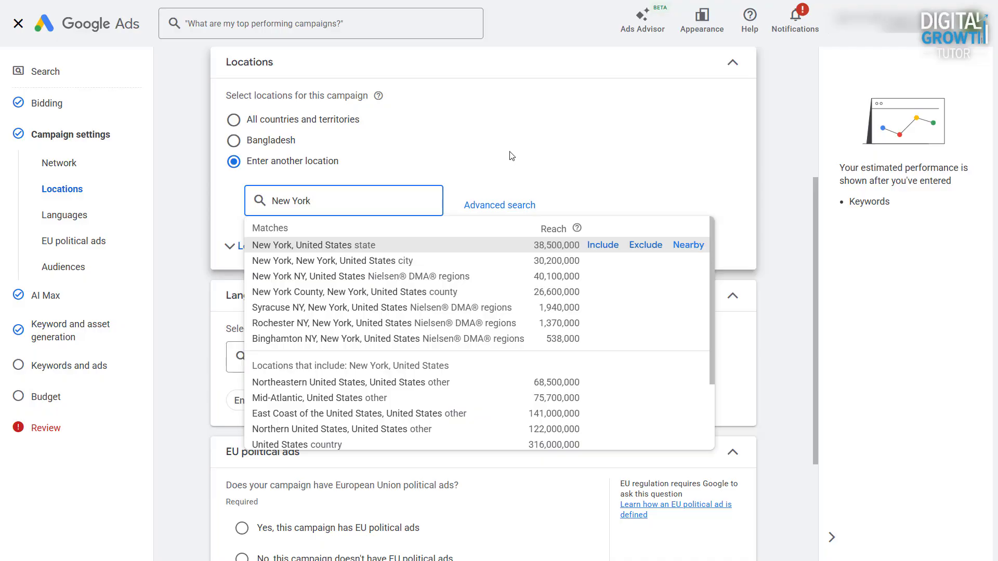
click(490, 205)
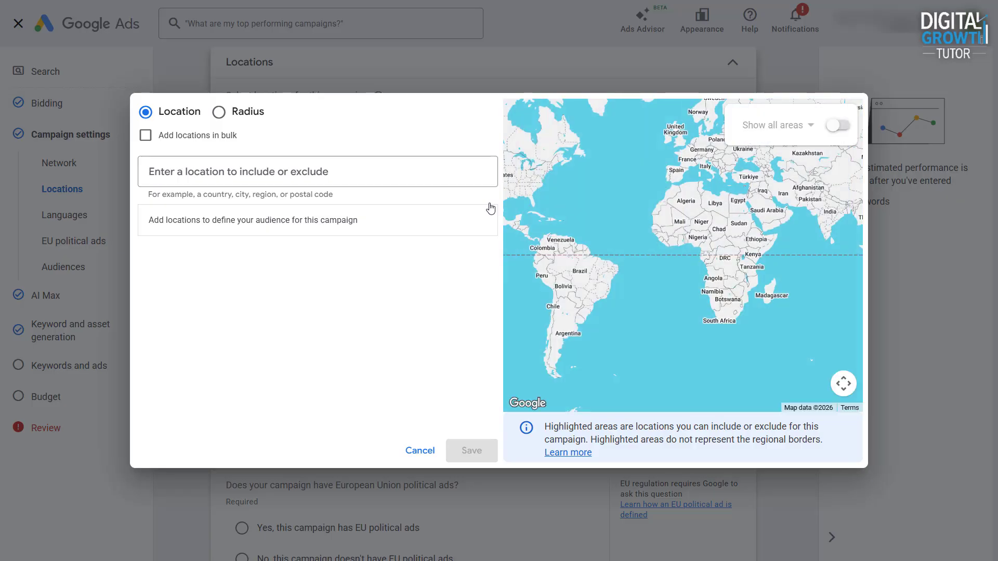
Search for New York and include New York, United States state as a target location.
click(369, 172)
text(New York)
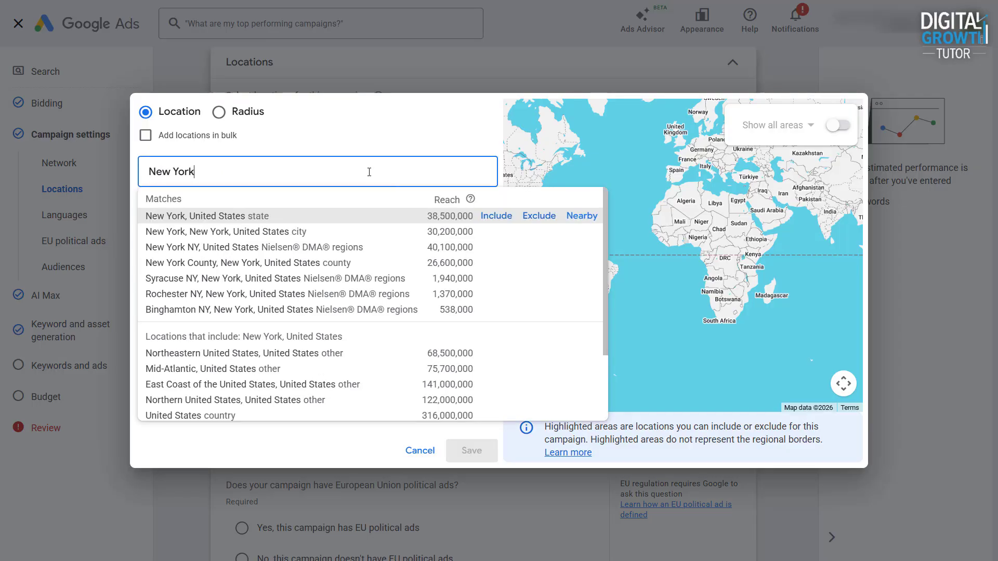
click(496, 216)
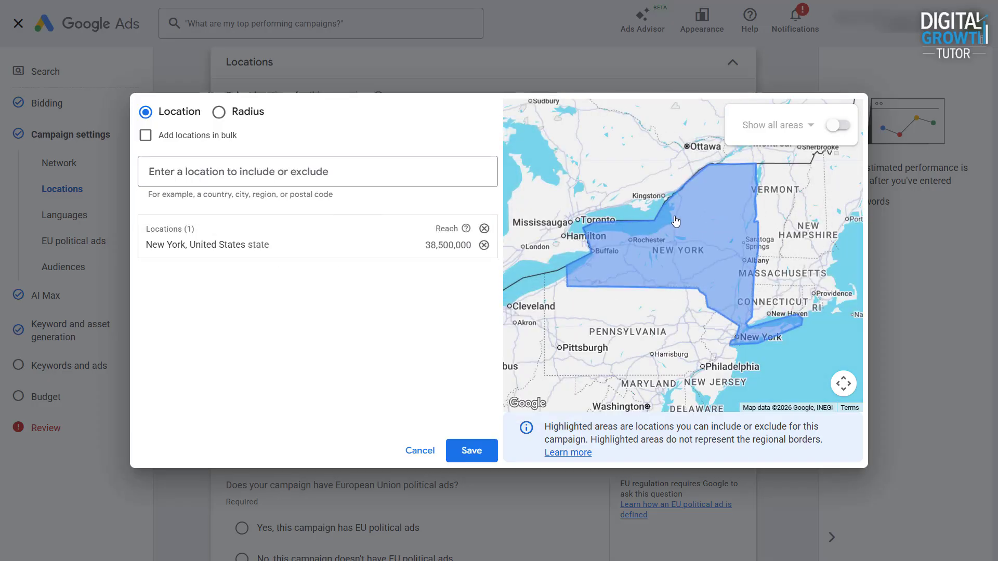
Search for New Hampshire and exclude New Hampshire, United States state.
click(401, 174)
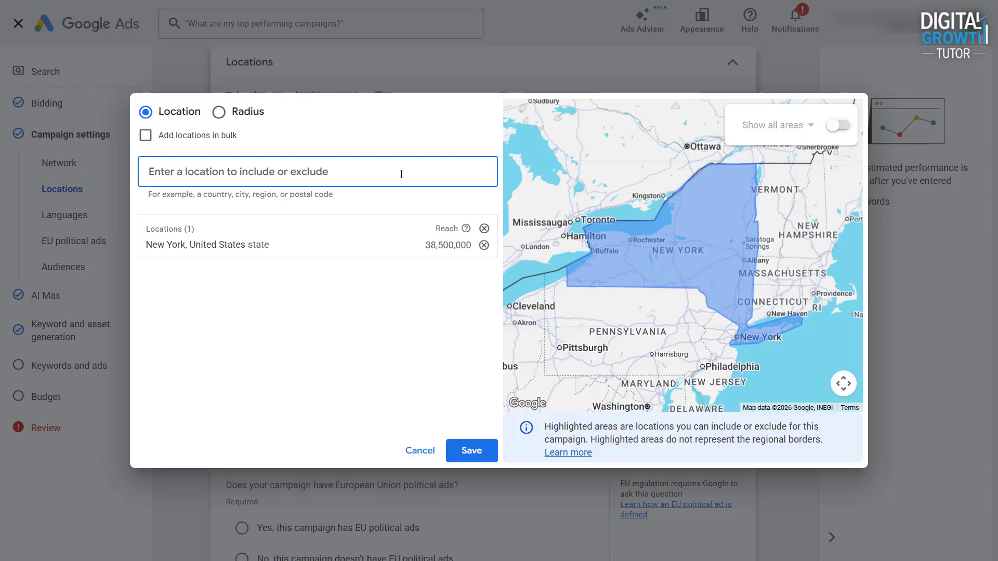
text(New Hampshire)
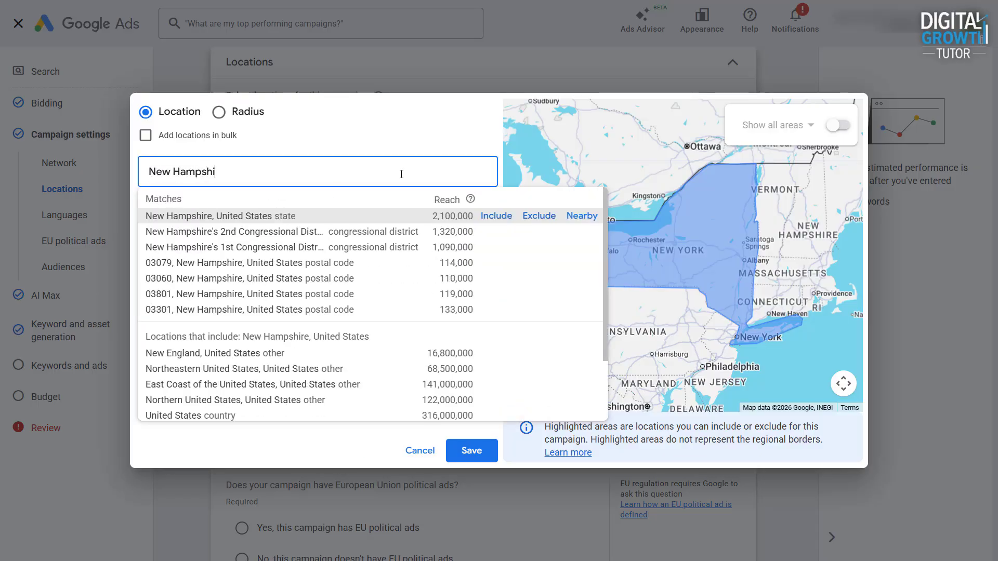
click(530, 216)
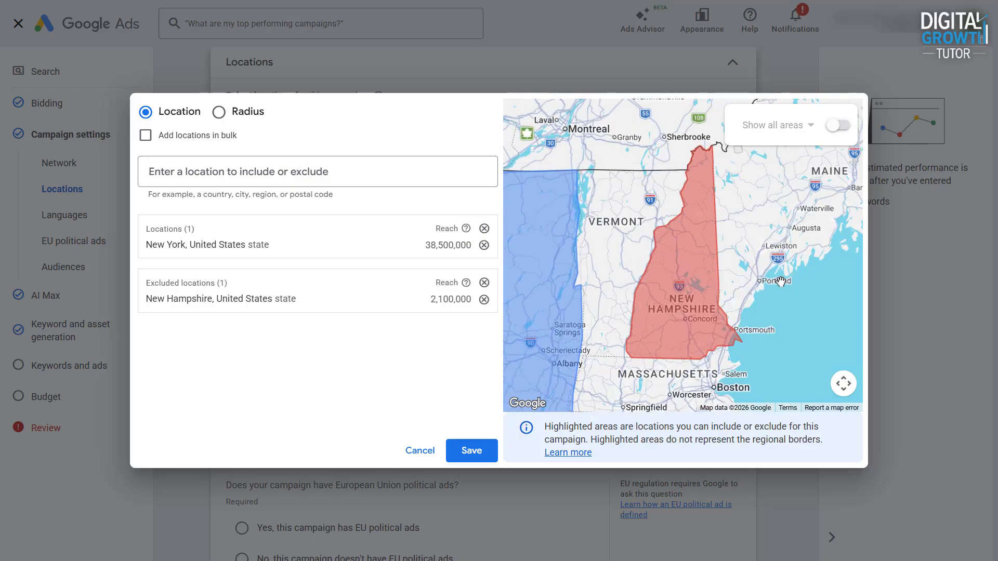
Include the states near New York: Pennsylvania, New Jersey, Massachusetts and Connecticut.
scroll(781, 281, down, 3)
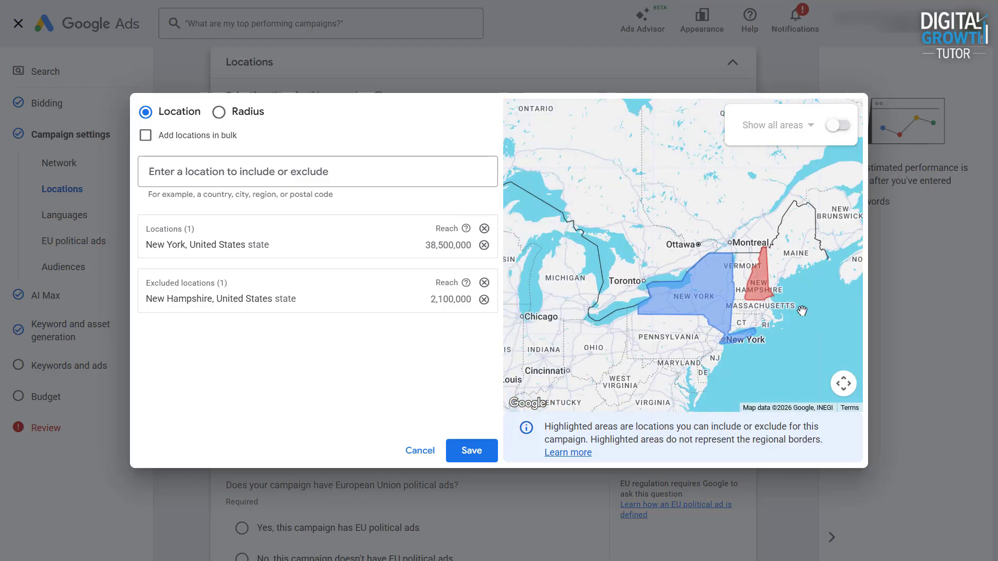
scroll(753, 312, up, 2)
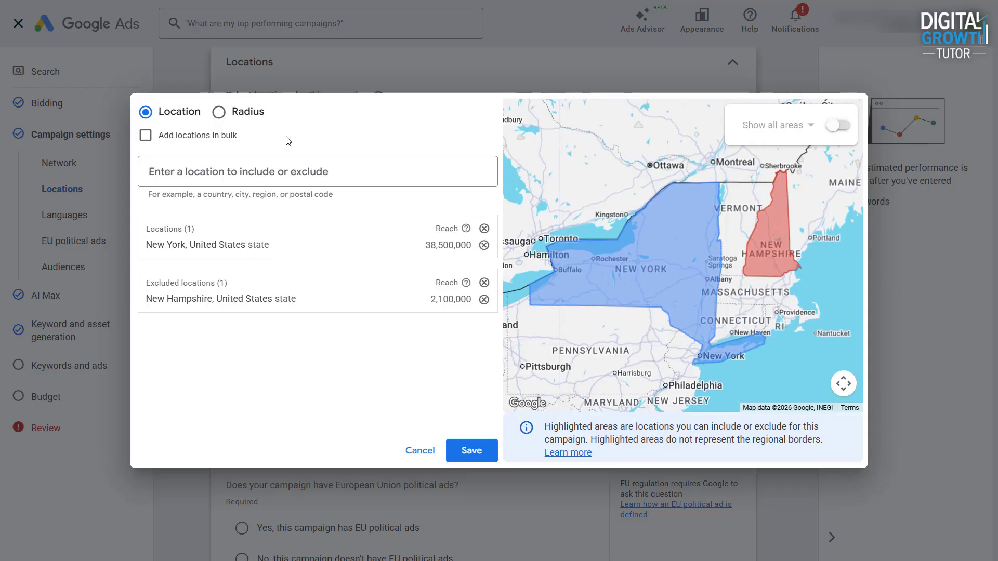
click(315, 169)
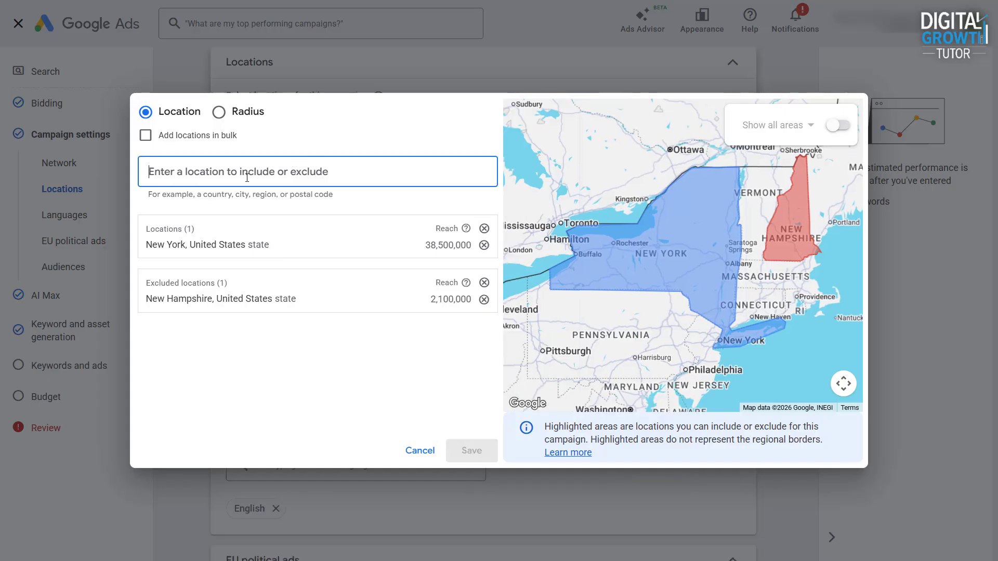
text(New York)
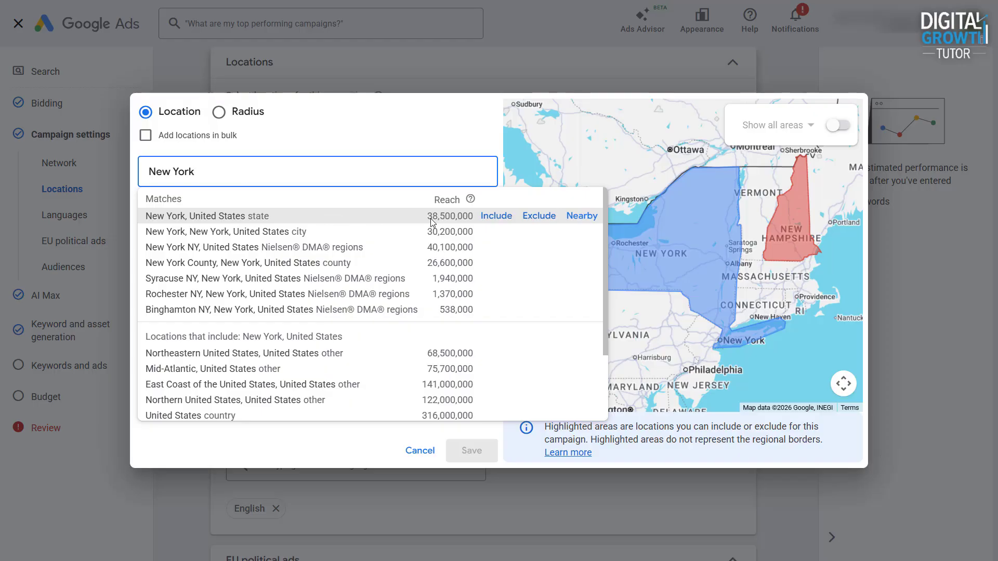
click(580, 217)
click(150, 256)
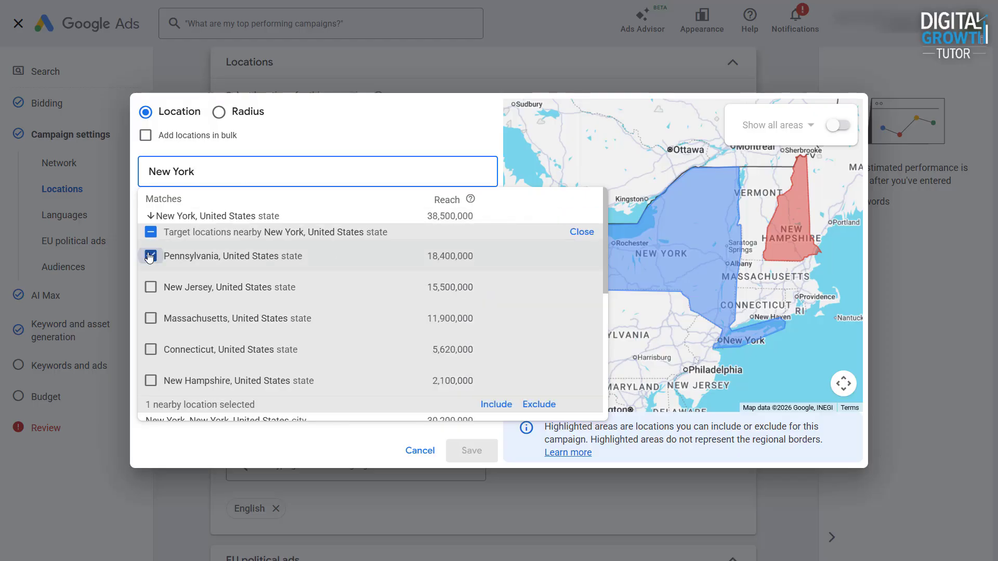
click(150, 287)
click(151, 318)
click(151, 349)
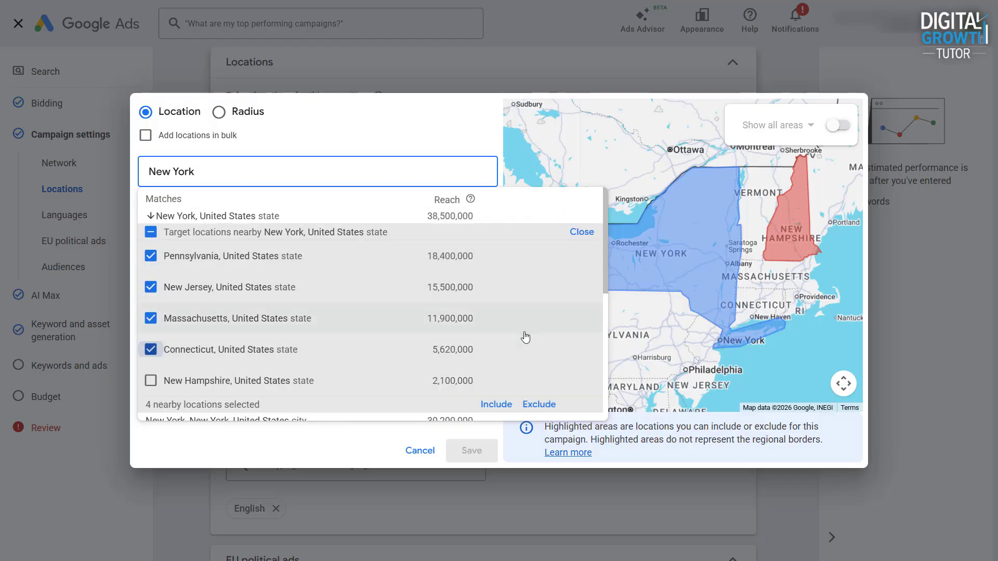
scroll(525, 338, down, 2)
click(502, 347)
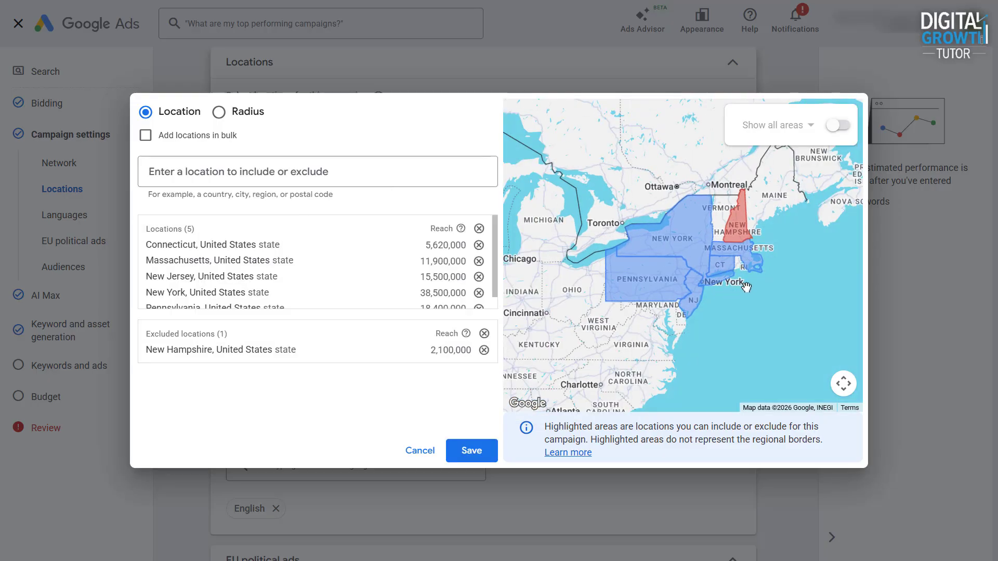
Paste a list of city names into bulk location entry and search for them.
scroll(675, 300, up, 4)
scroll(719, 314, down, 2)
scroll(704, 326, down, 2)
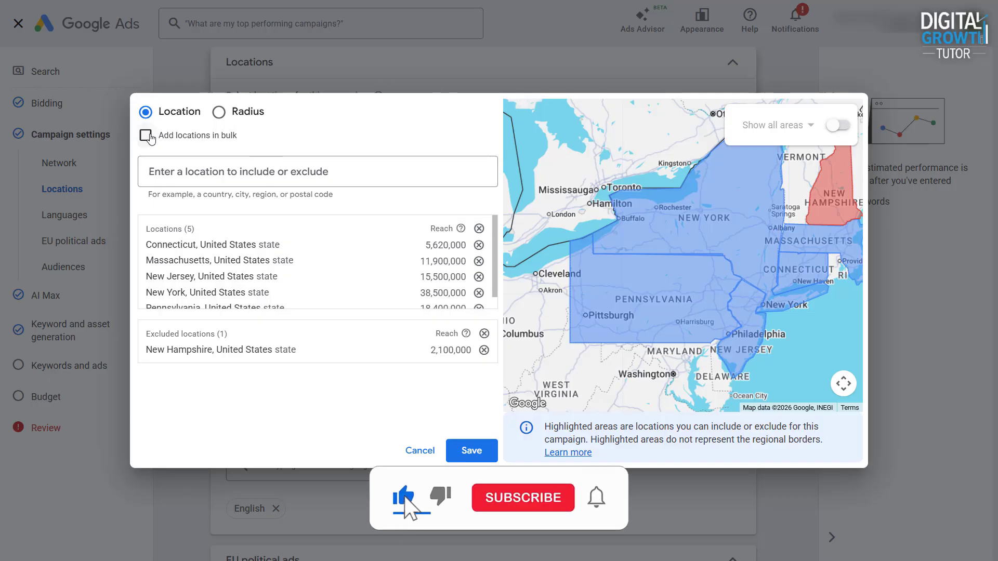
click(147, 135)
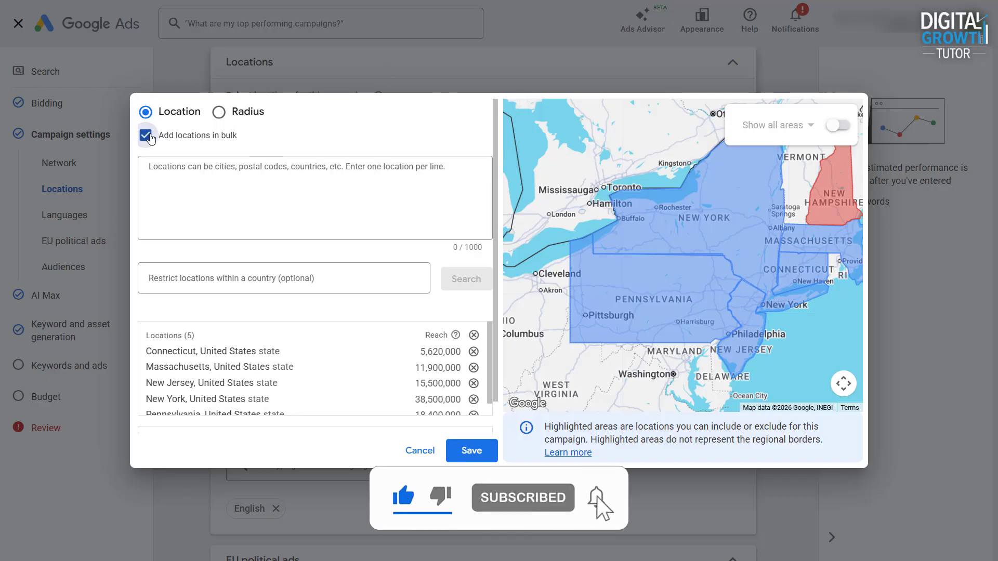
click(256, 165)
right_click(145, 172)
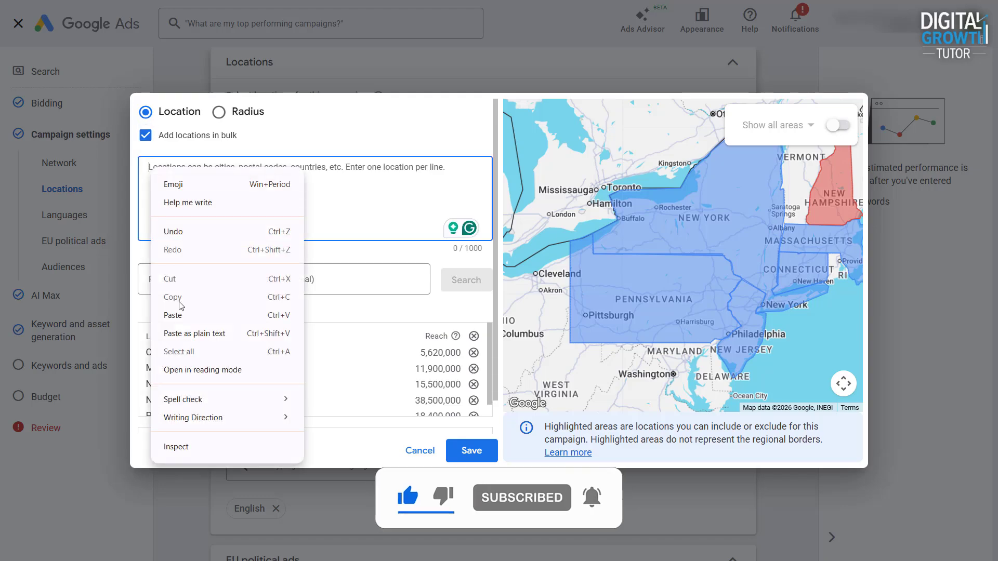
click(178, 314)
scroll(265, 178, up, 5)
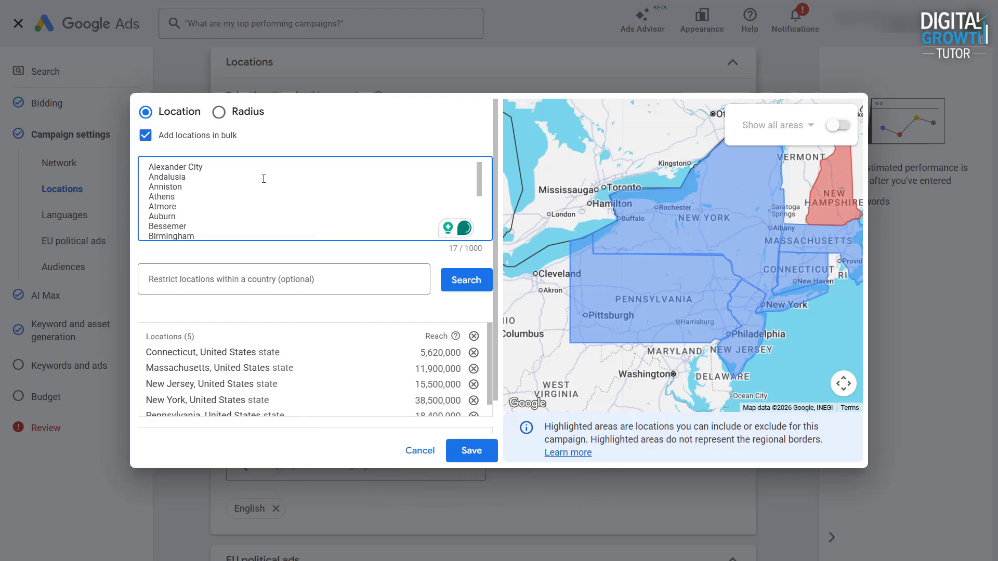
click(461, 289)
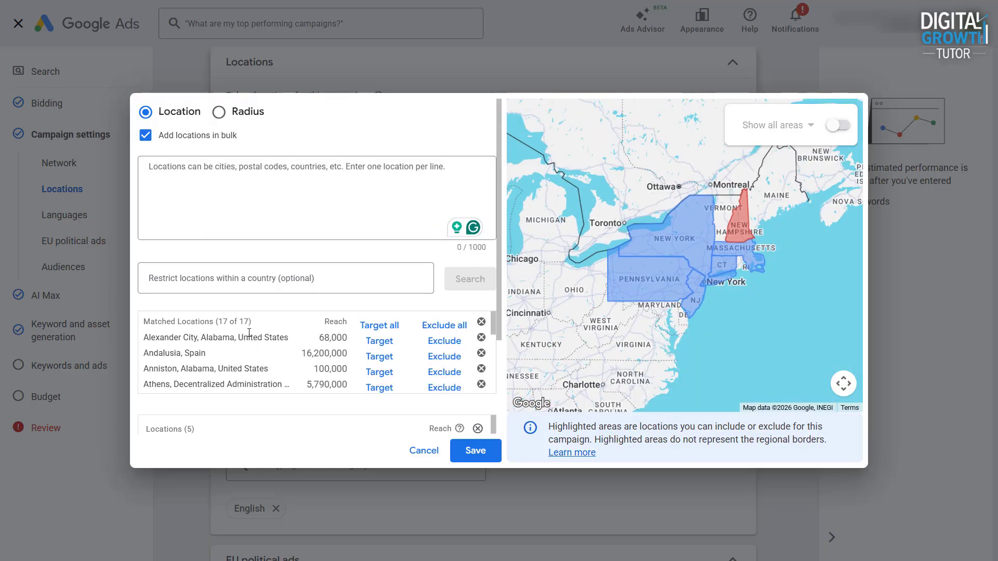
Target all matched locations from the bulk city search.
scroll(275, 376, down, 5)
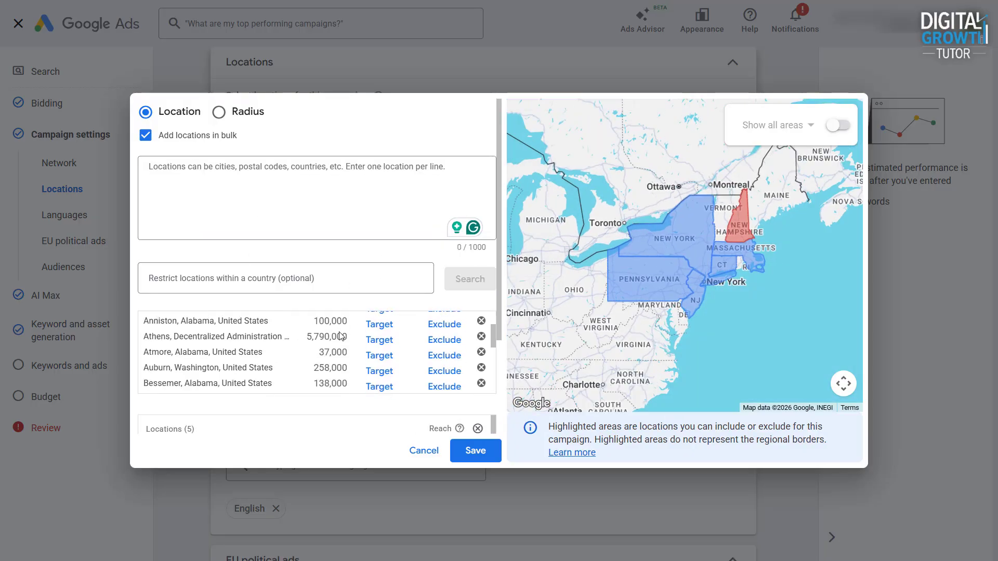
scroll(275, 375, up, 5)
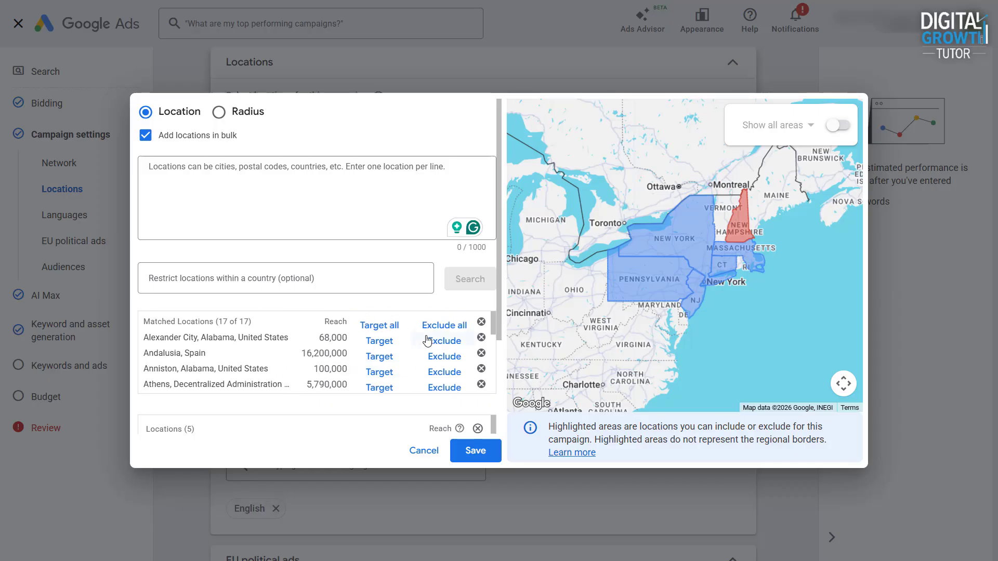
click(380, 325)
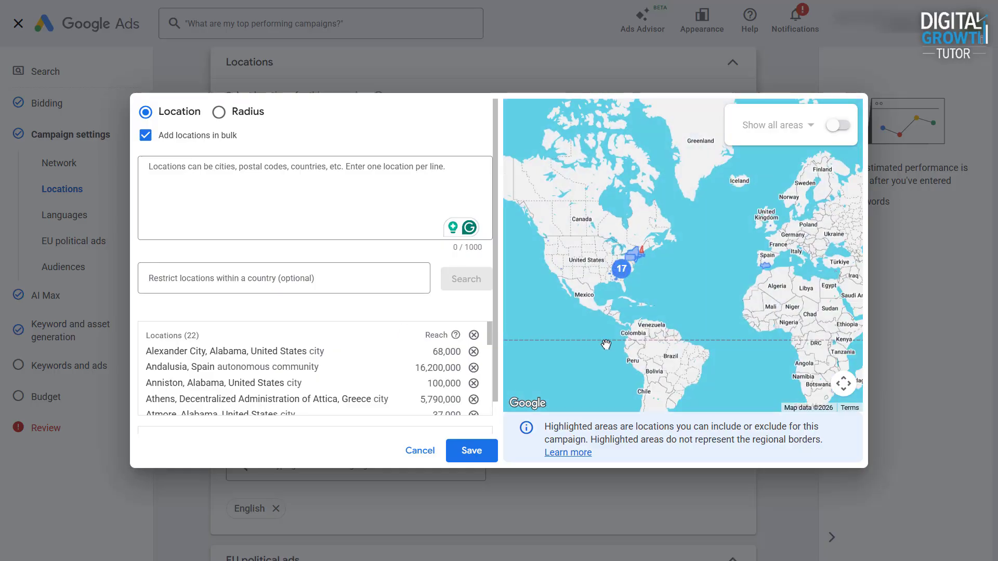
Paste a list of postal codes into the bulk location box and search for them.
scroll(637, 265, down, 2)
scroll(637, 265, up, 5)
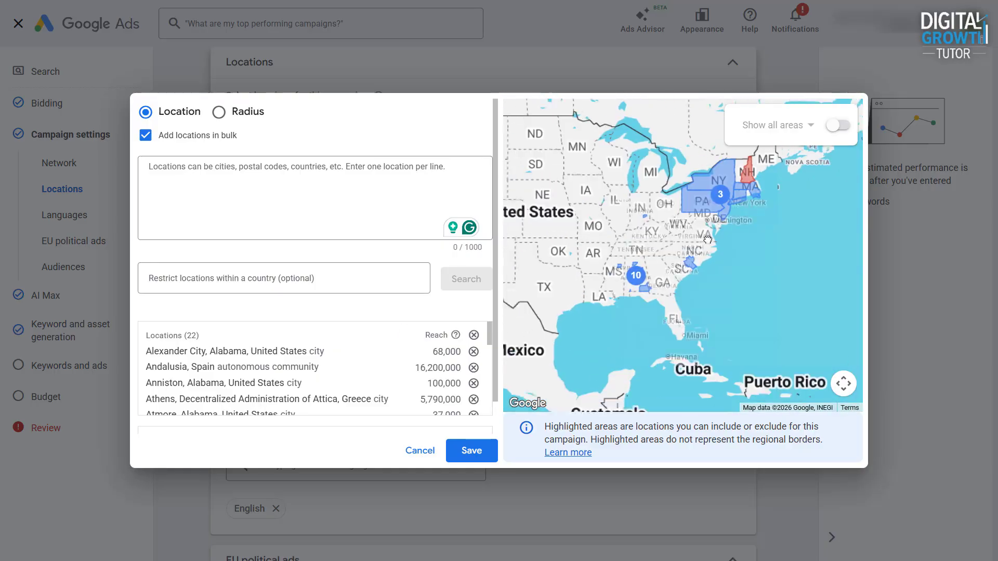
scroll(699, 244, up, 1)
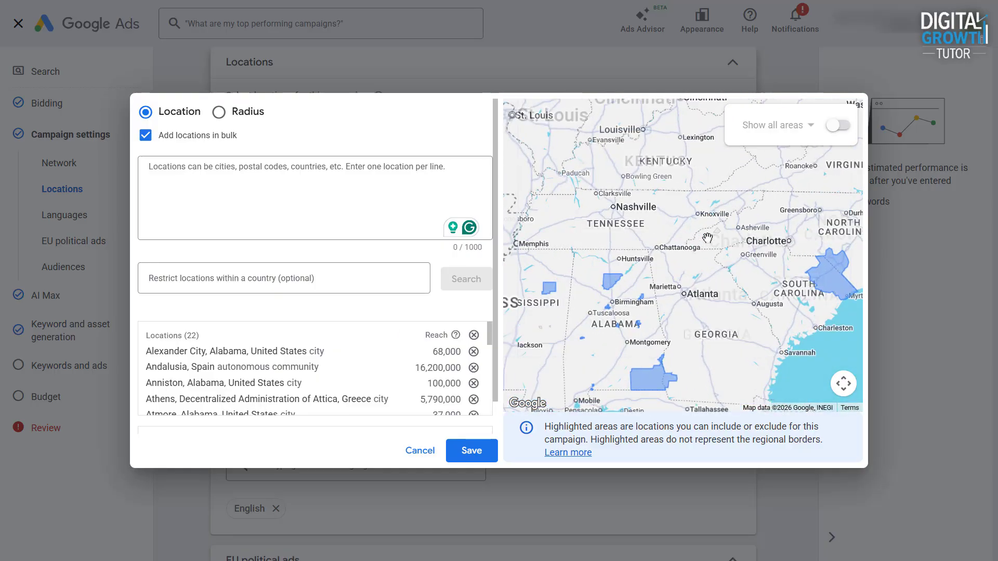
scroll(696, 243, down, 1)
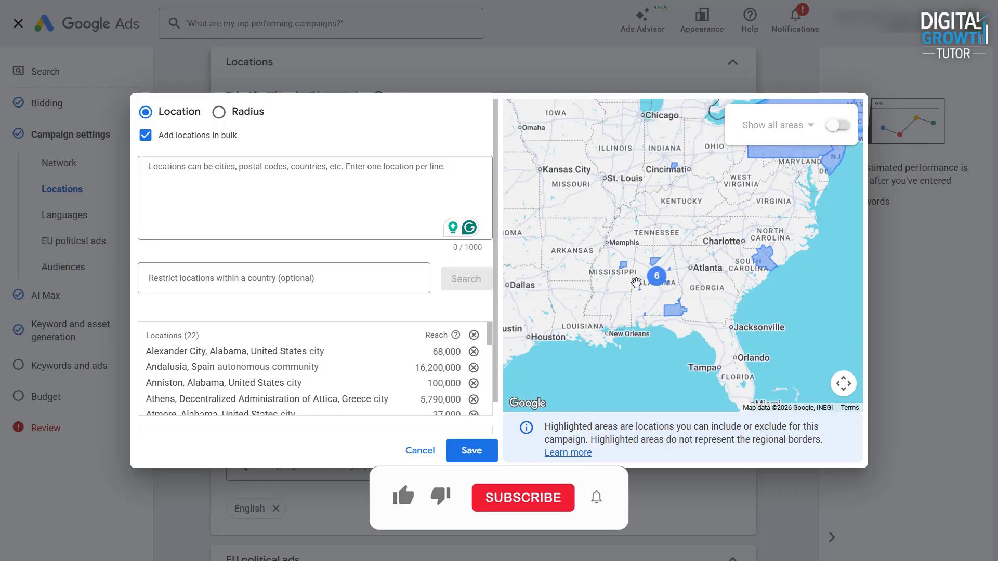
click(325, 220)
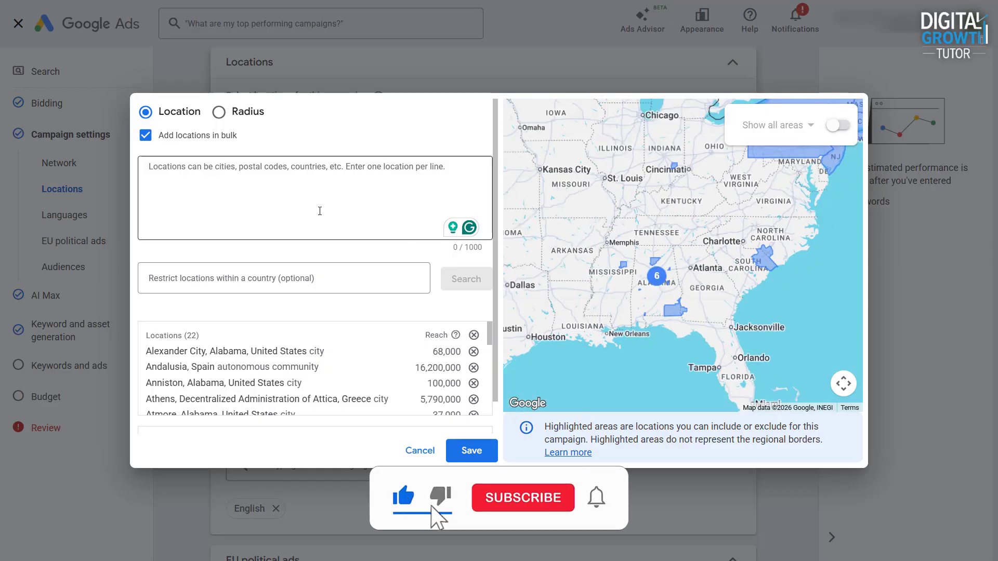
right_click(188, 182)
click(209, 327)
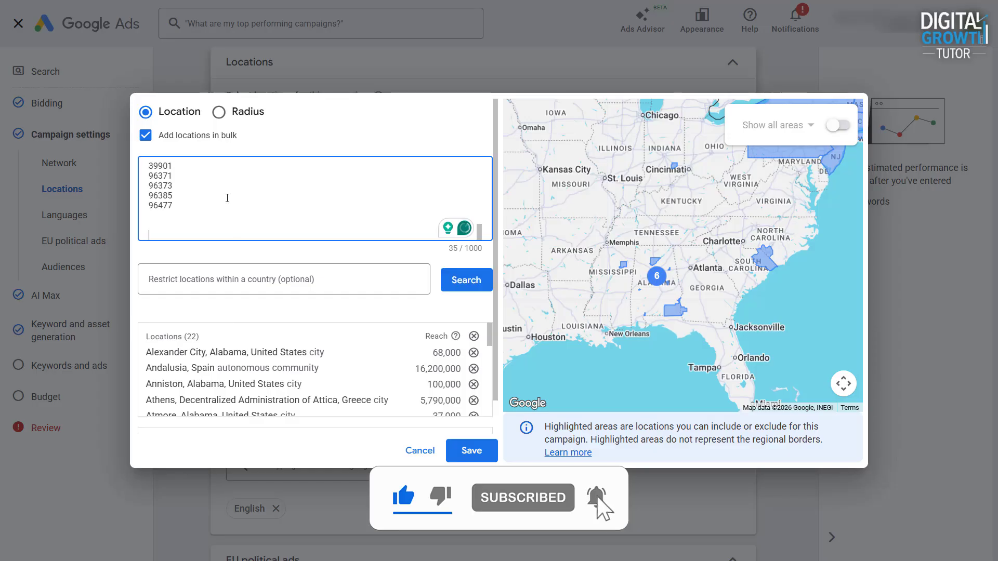
scroll(223, 198, up, 5)
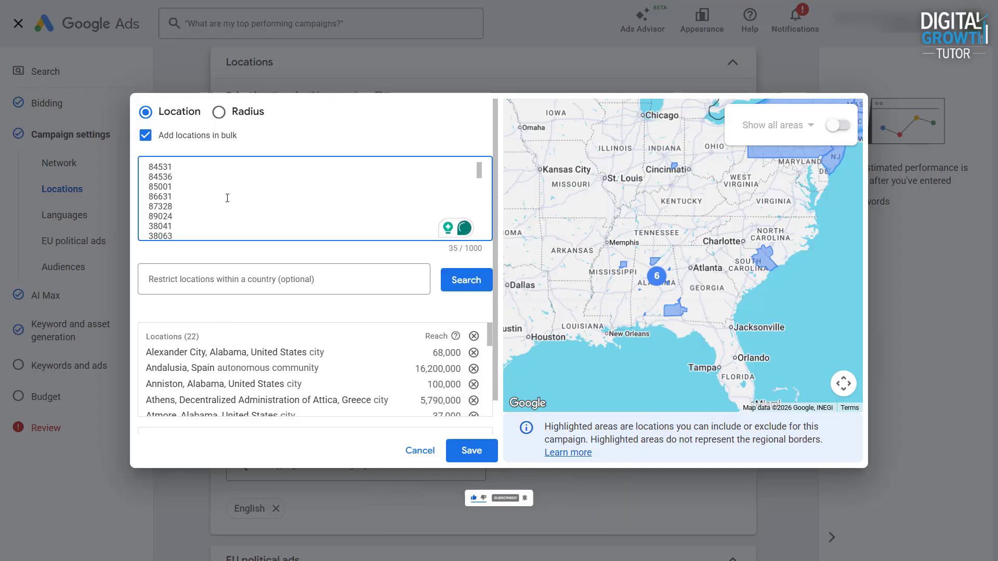
click(465, 288)
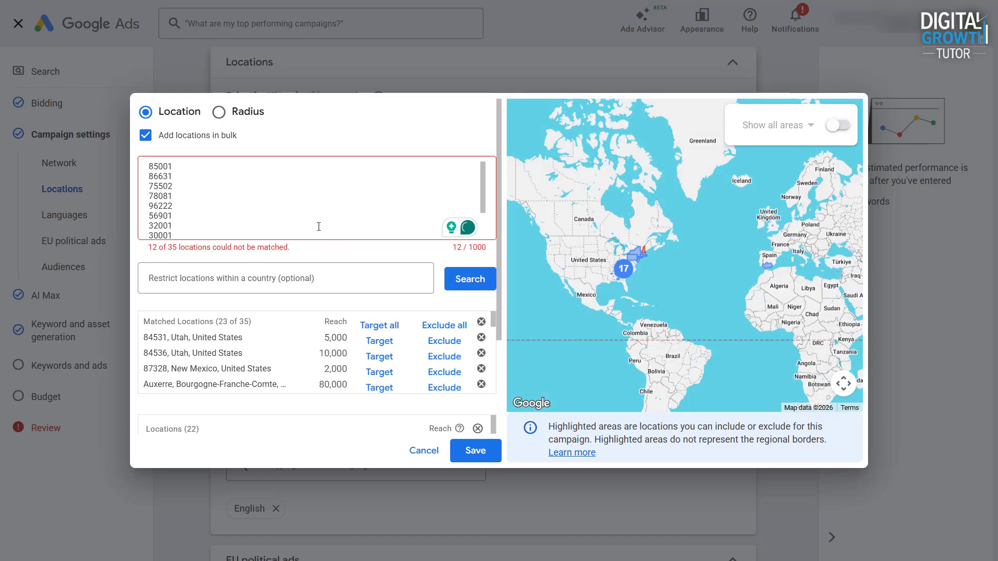
scroll(301, 319, down, 2)
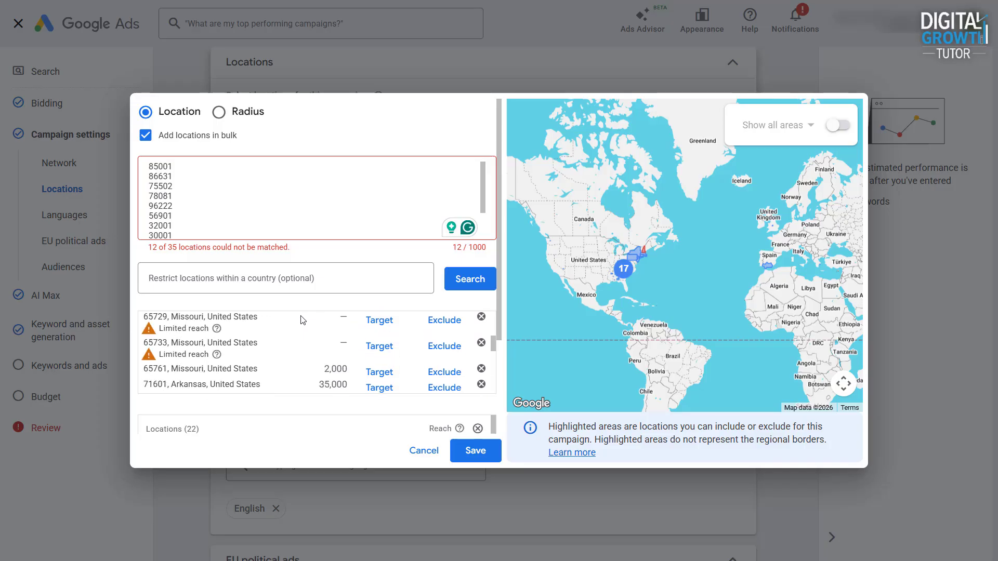
Target all matched postal codes from the bulk postal code search.
scroll(358, 360, down, 2)
scroll(357, 359, down, 3)
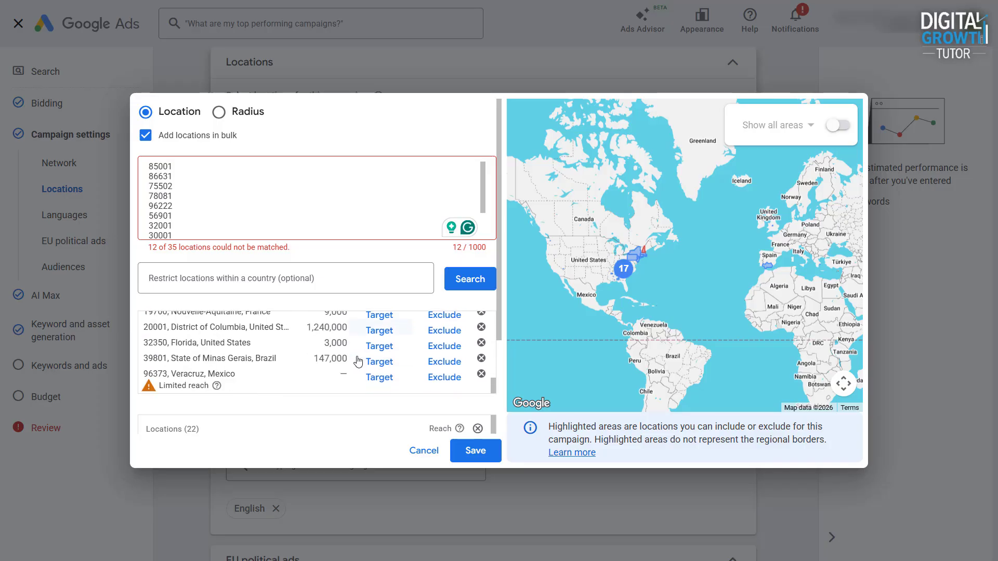
scroll(358, 361, up, 6)
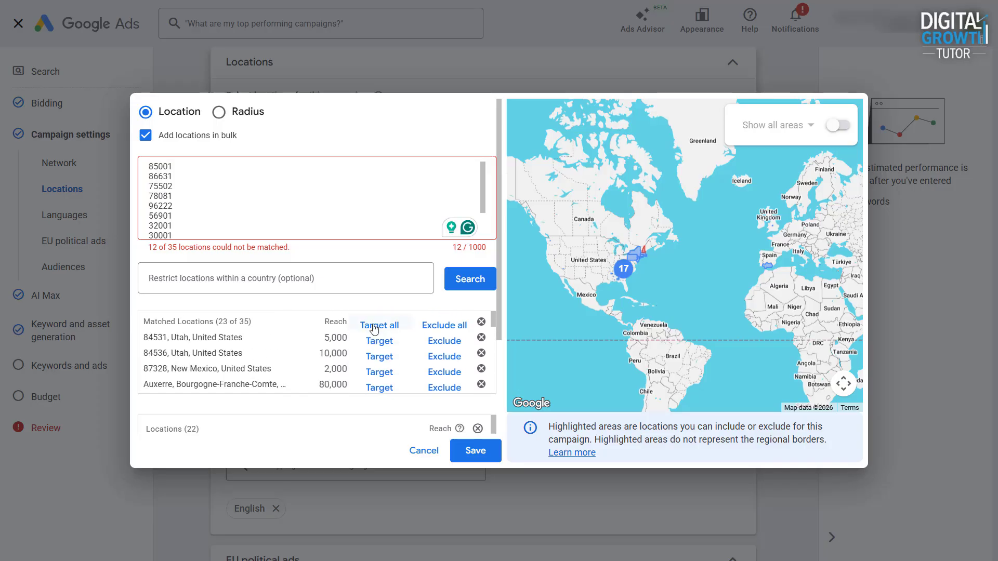
click(374, 326)
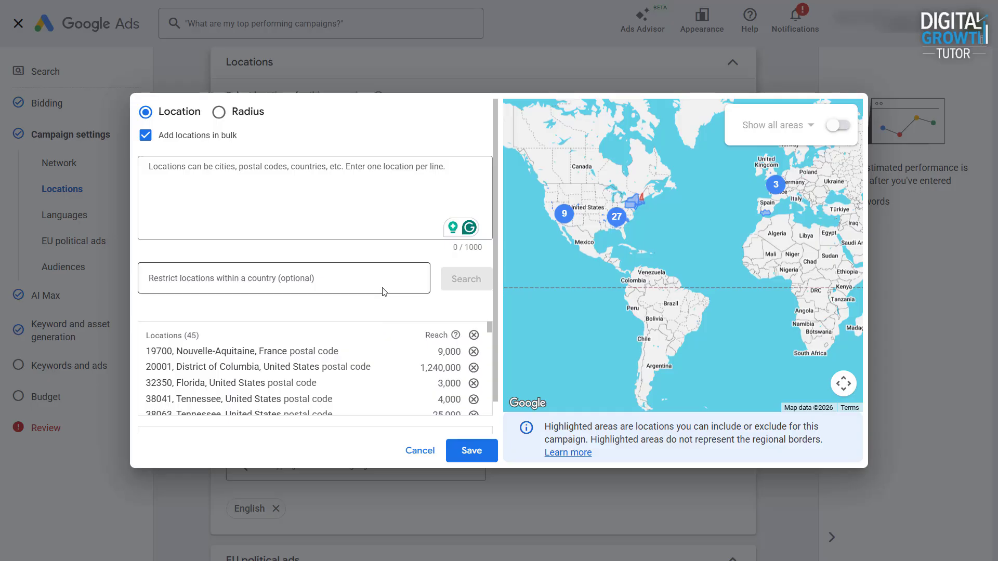
Switch to radius targeting and add a 20 mi radius around London, UK.
click(219, 113)
click(274, 167)
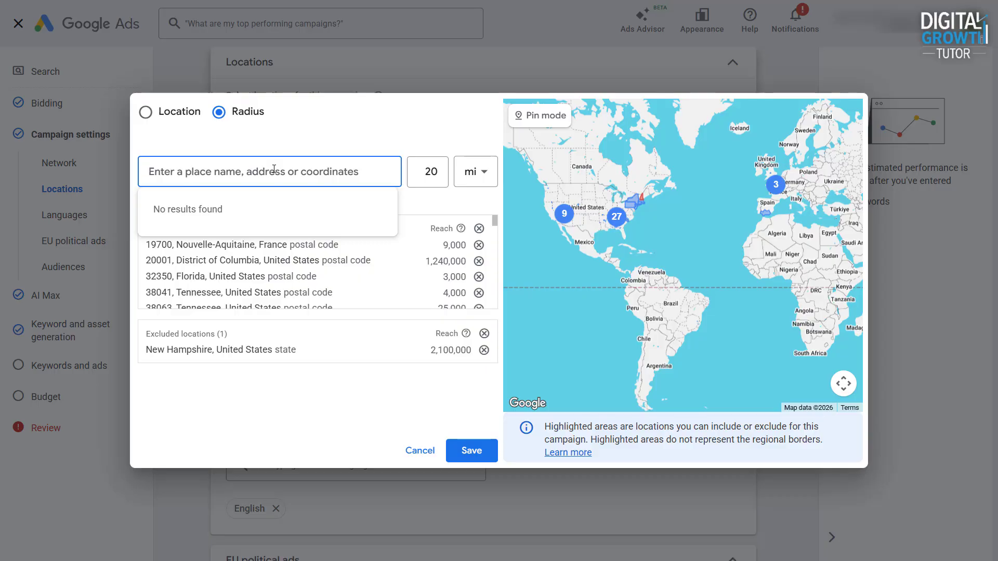
text(London)
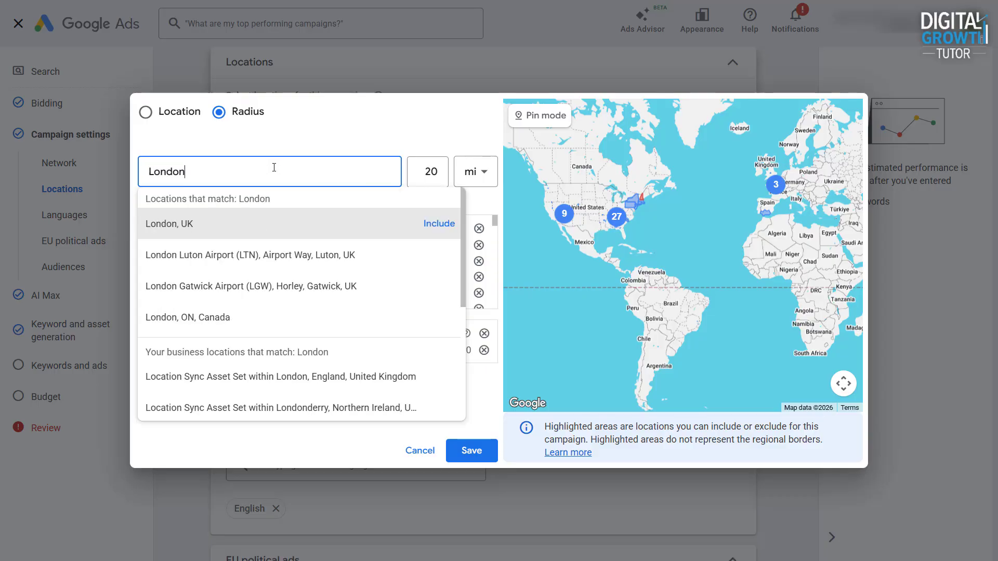
click(438, 223)
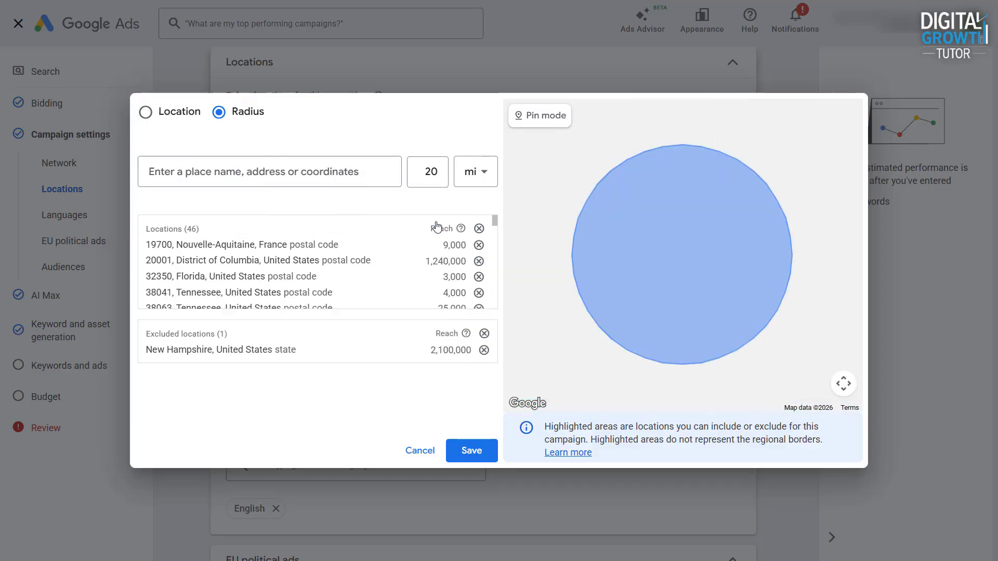
Change the London radius to 100 km.
scroll(378, 256, down, 10)
scroll(378, 256, down, 10)
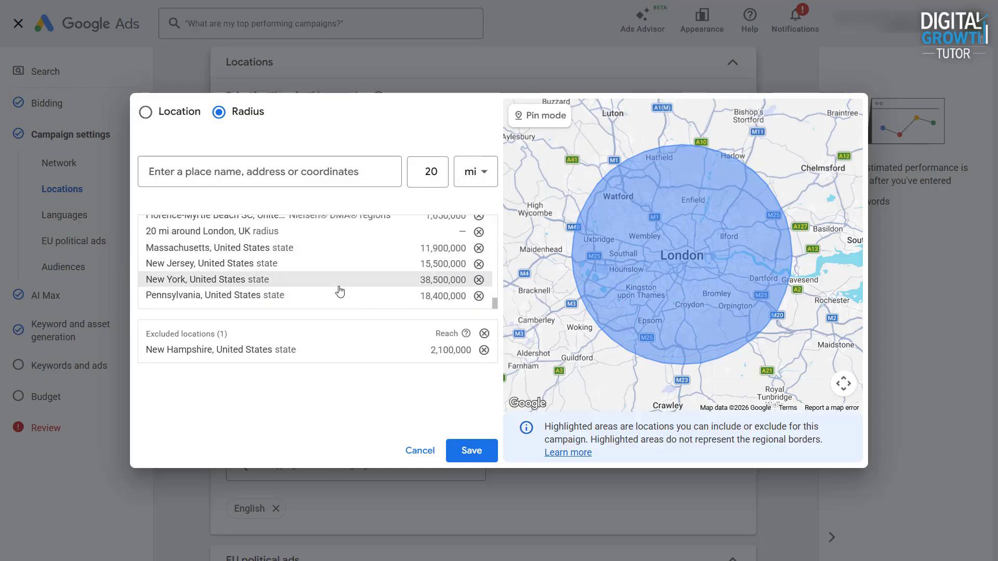
click(401, 231)
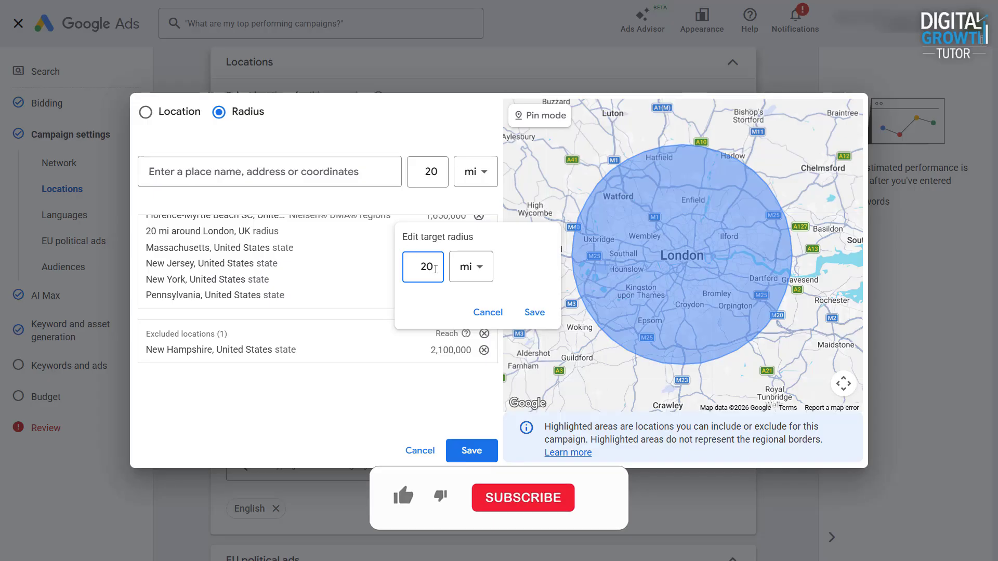
click(470, 267)
click(468, 265)
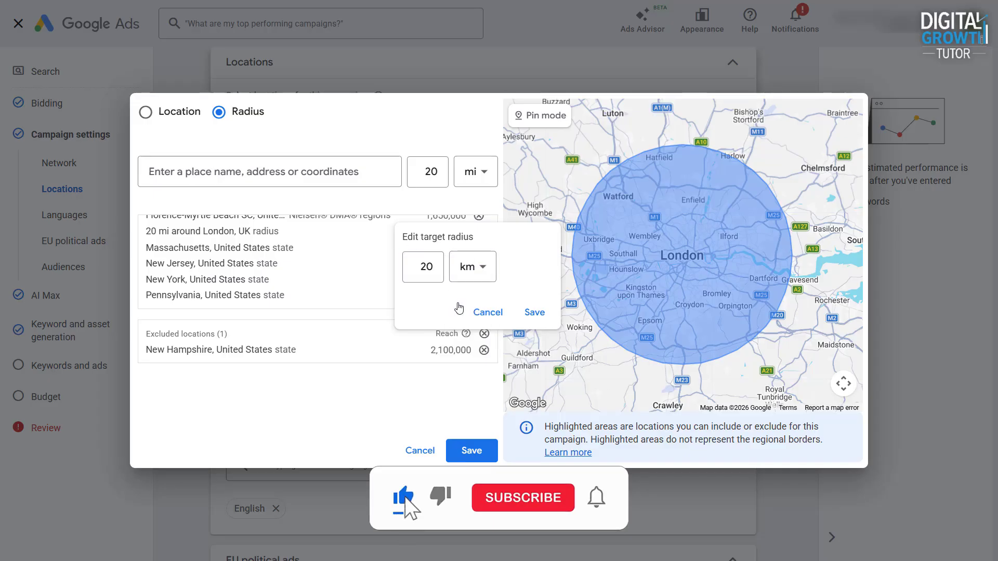
double_click(436, 268)
text(100)
click(534, 312)
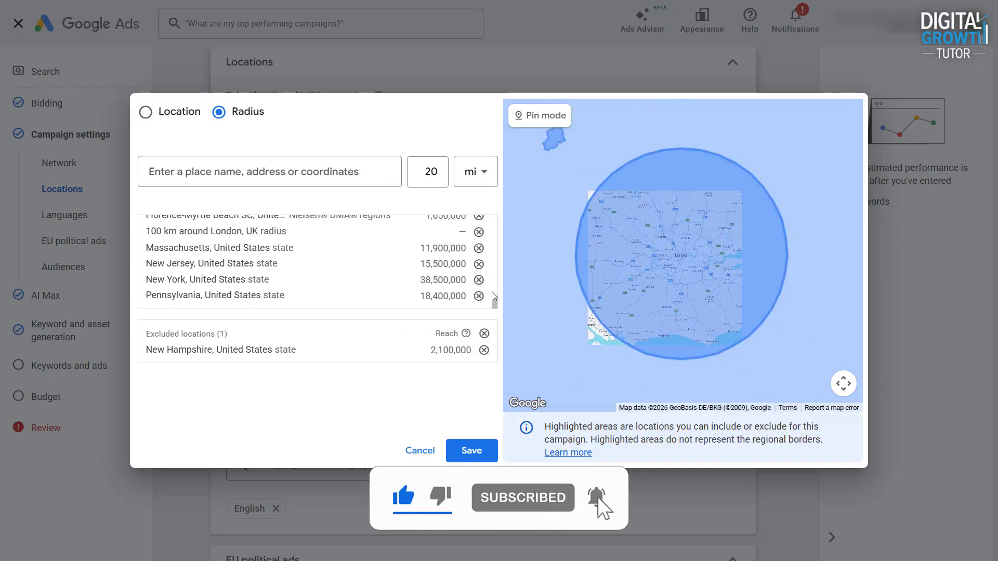
Add a 20 mi radius around Burj Khalifa - Sheikh Mohammed bin Rashid Boulevard in Dubai.
click(335, 171)
text(burj Khali)
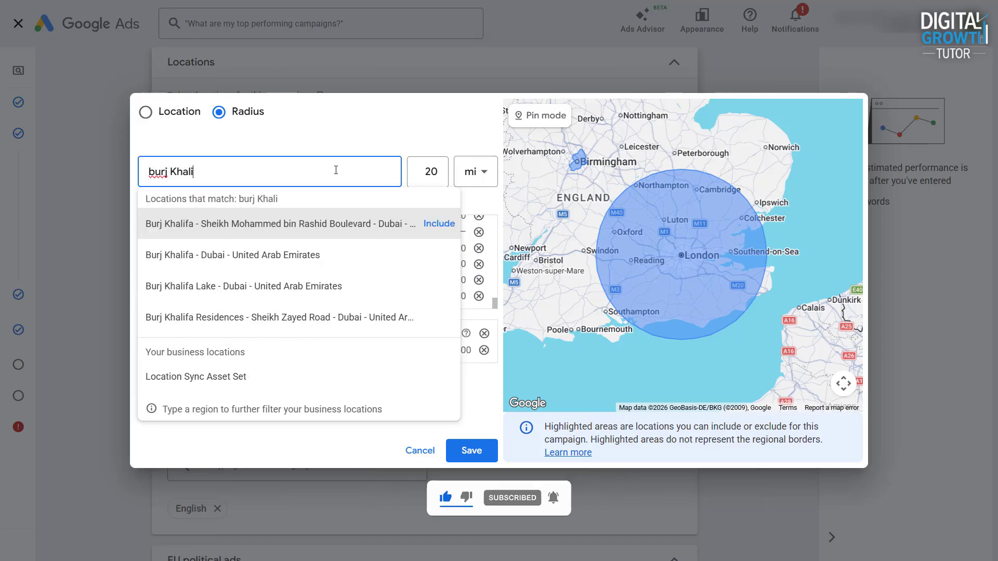
text(fa)
click(439, 224)
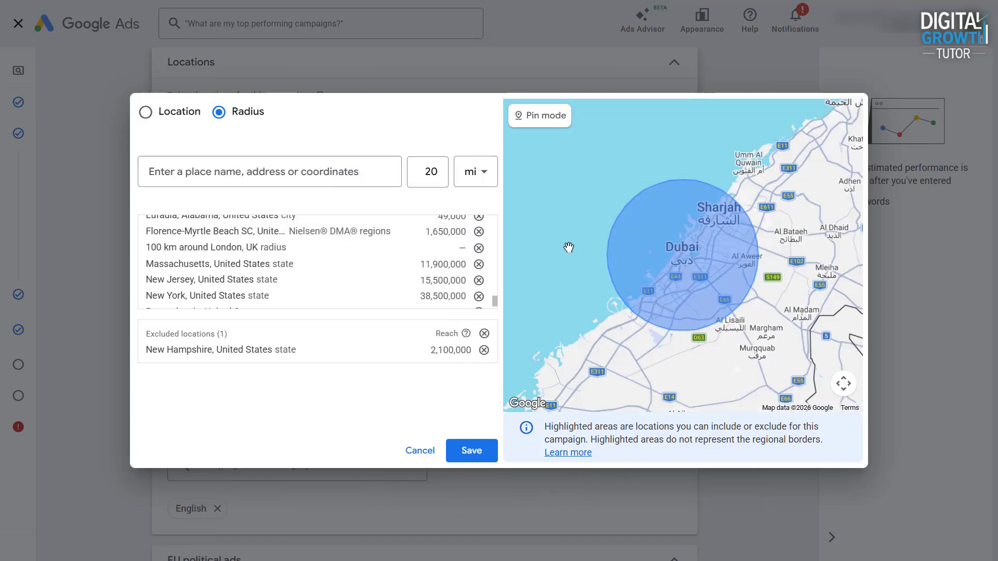
Change the Burj Khalifa radius to 1 km.
scroll(339, 263, up, 5)
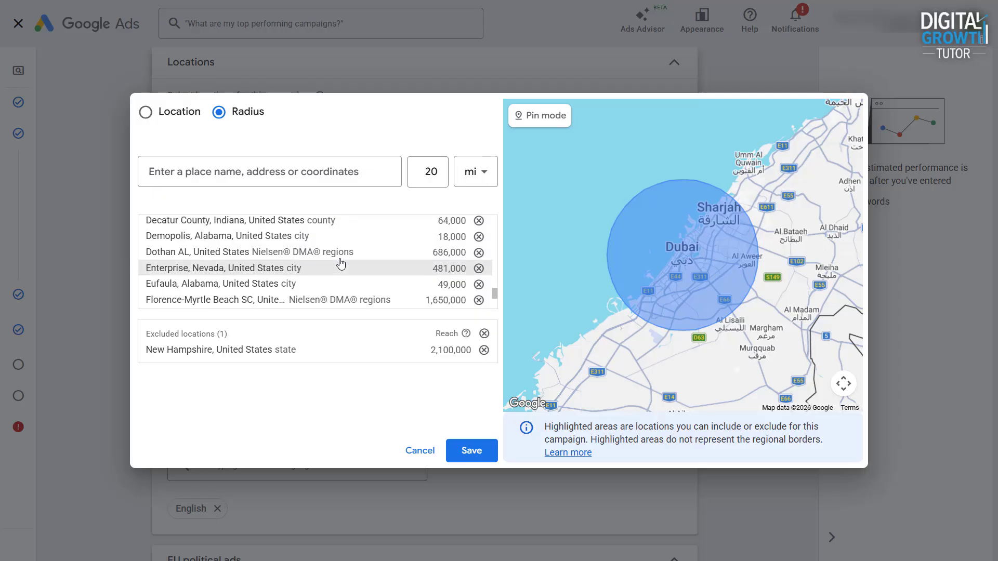
scroll(312, 273, down, 1)
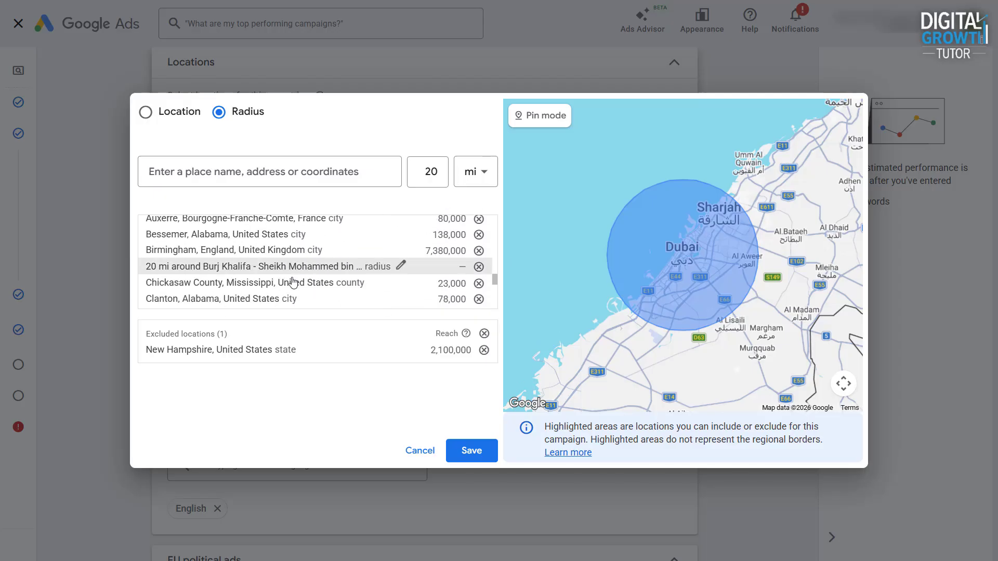
click(400, 267)
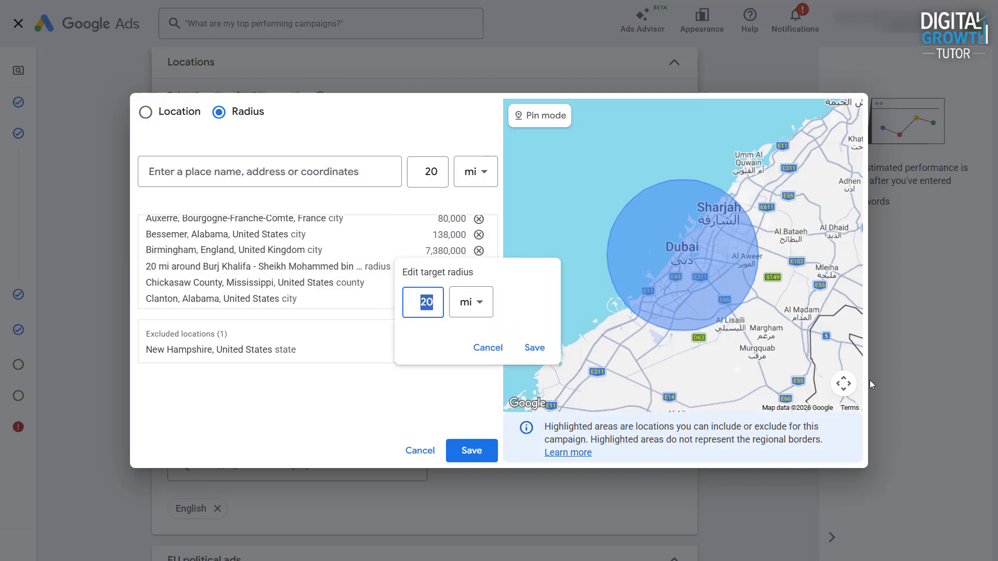
click(487, 318)
click(482, 356)
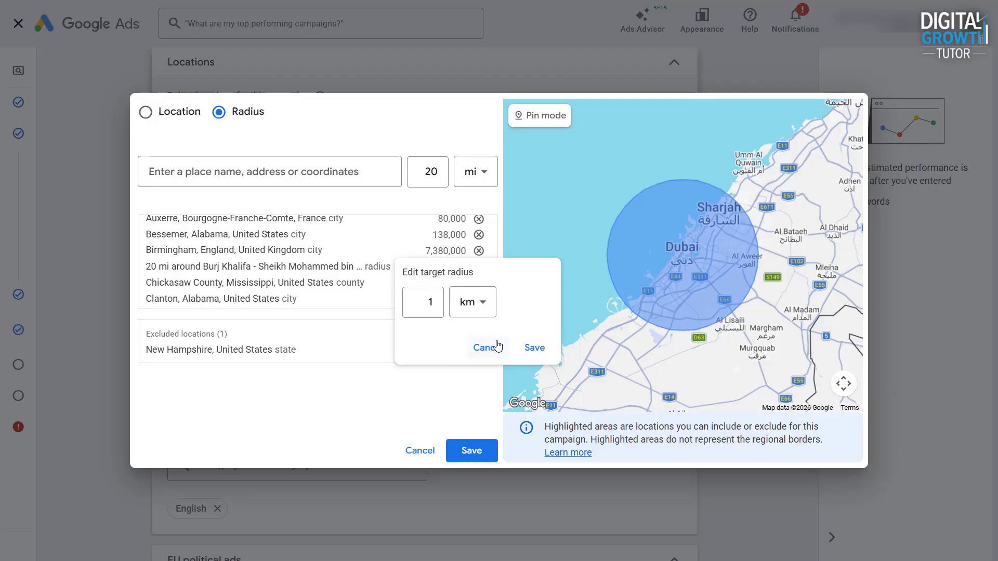
click(530, 347)
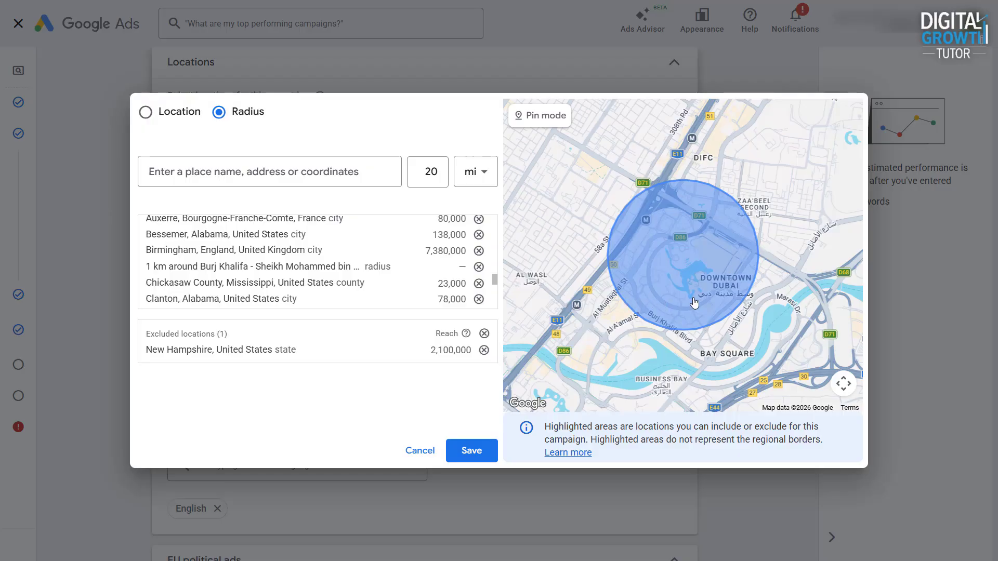
scroll(733, 302, down, 3)
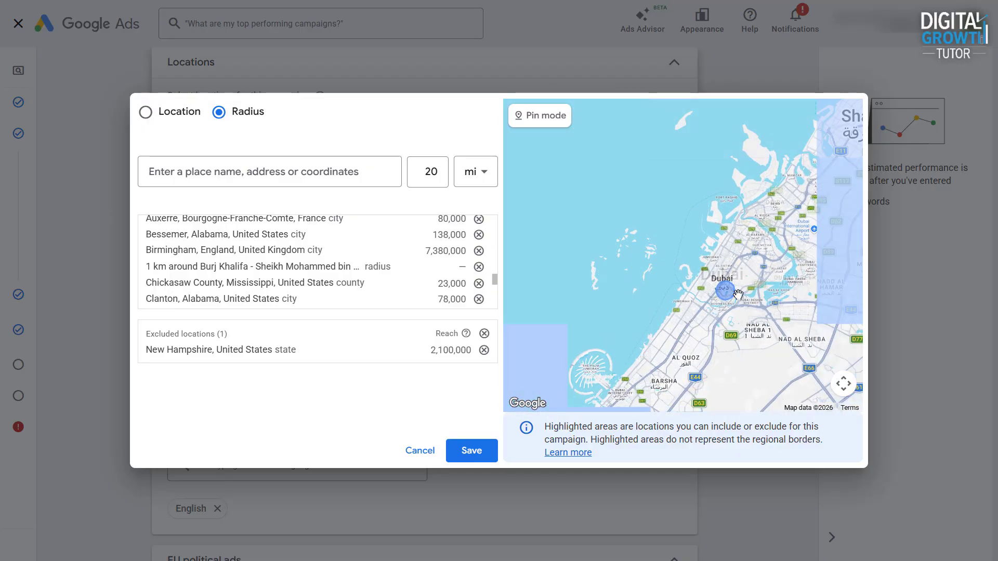
scroll(738, 295, up, 1)
scroll(738, 295, up, 2)
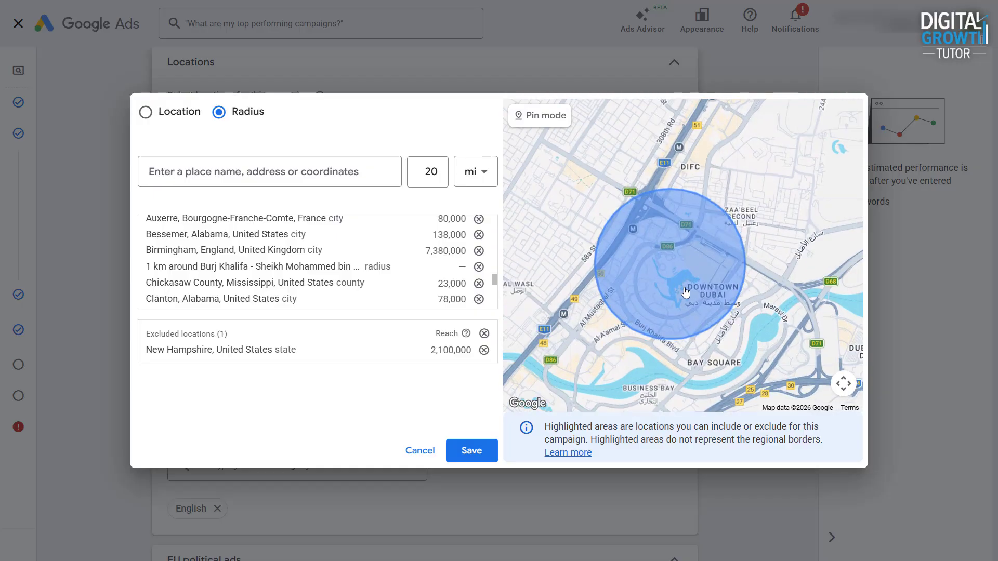
scroll(685, 292, up, 1)
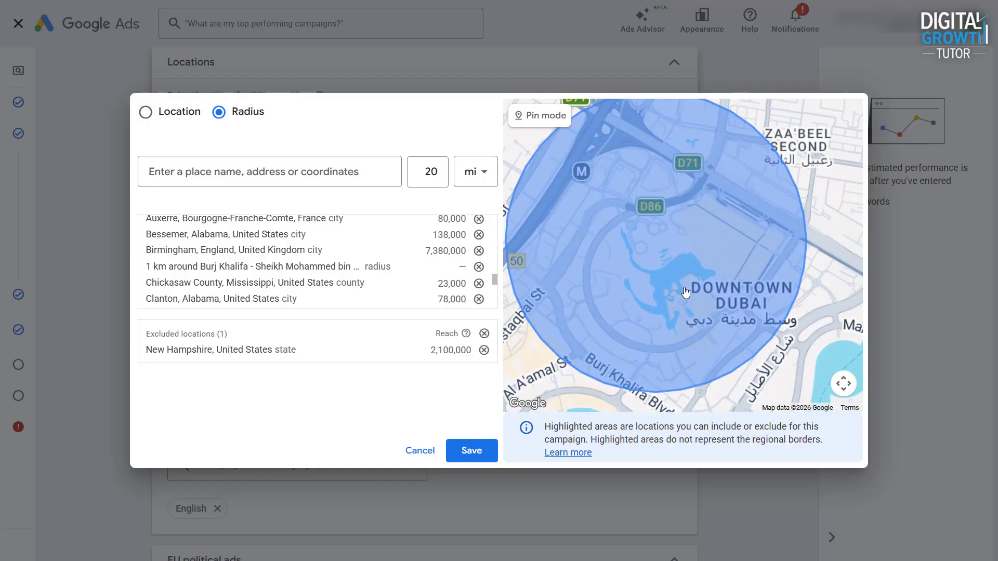